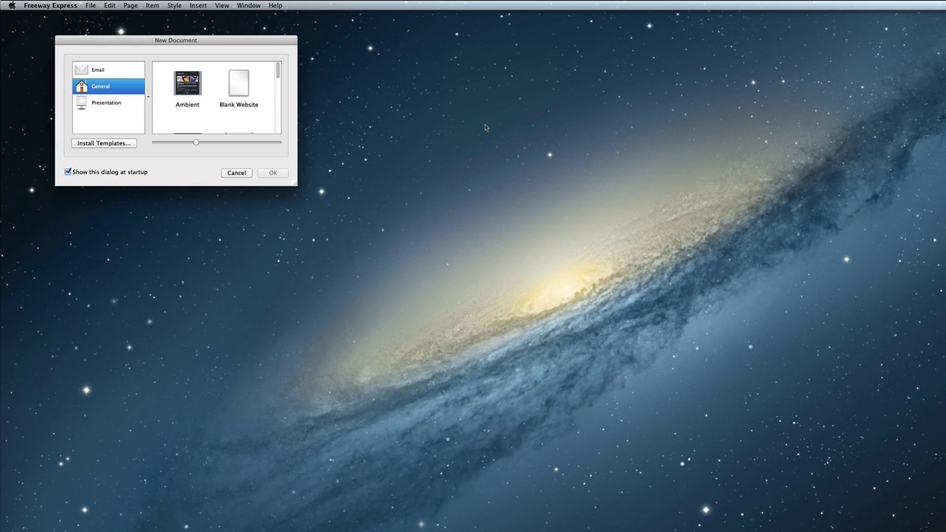
Create a blank website and save it to the Desktop as 'Freeway Express Overview'
click(240, 91)
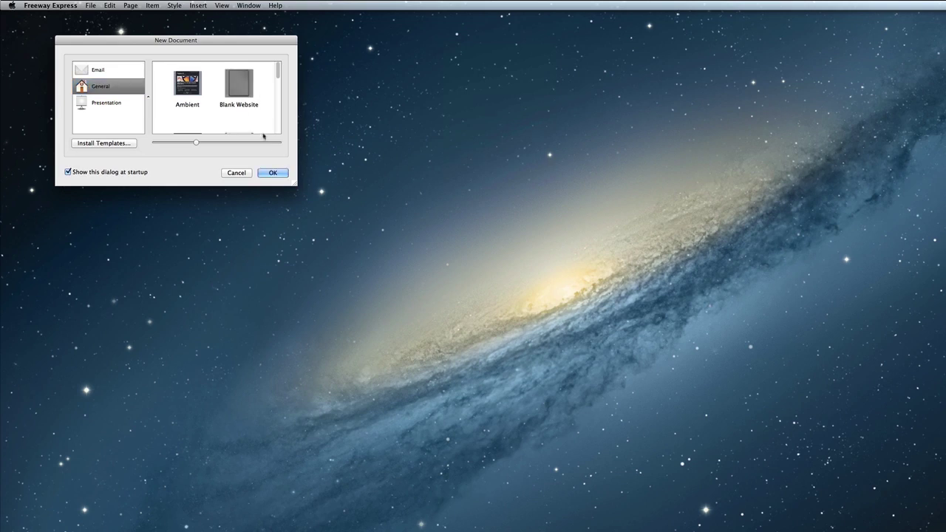
click(273, 172)
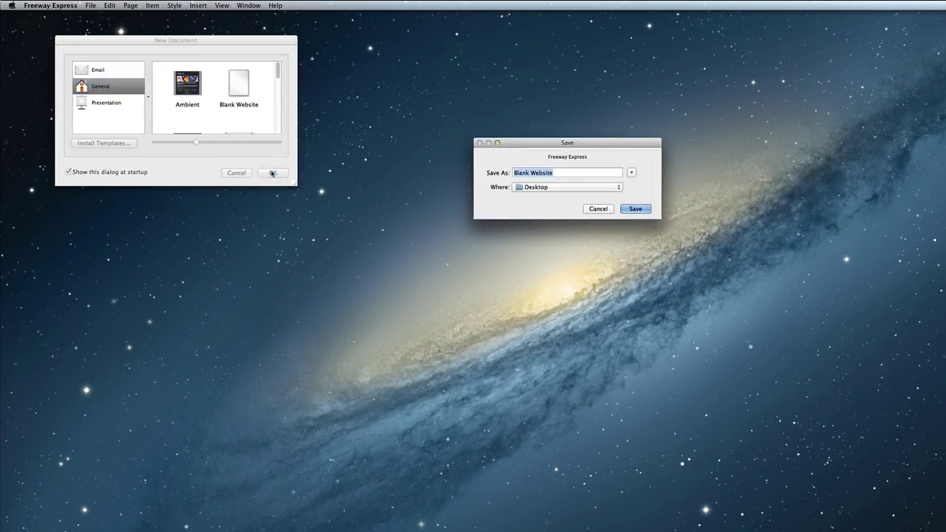
text(Freeway Express Overview)
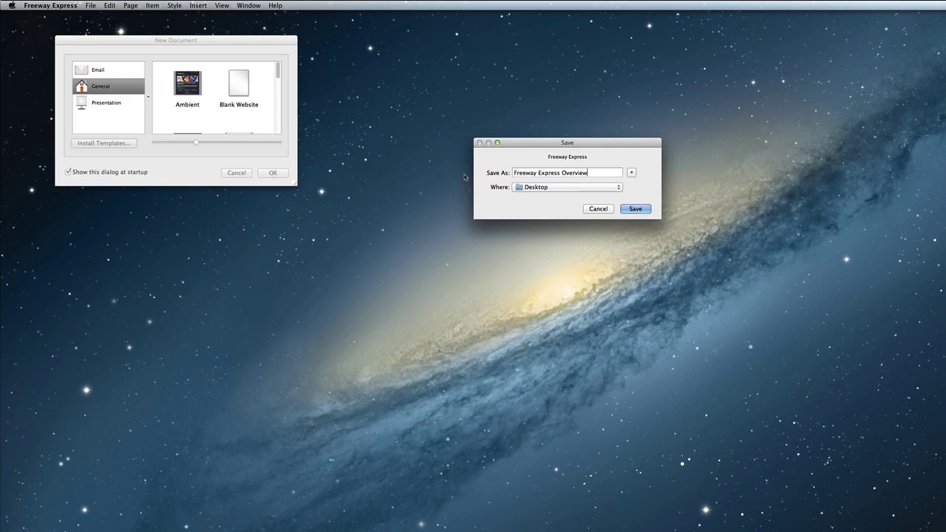
click(628, 209)
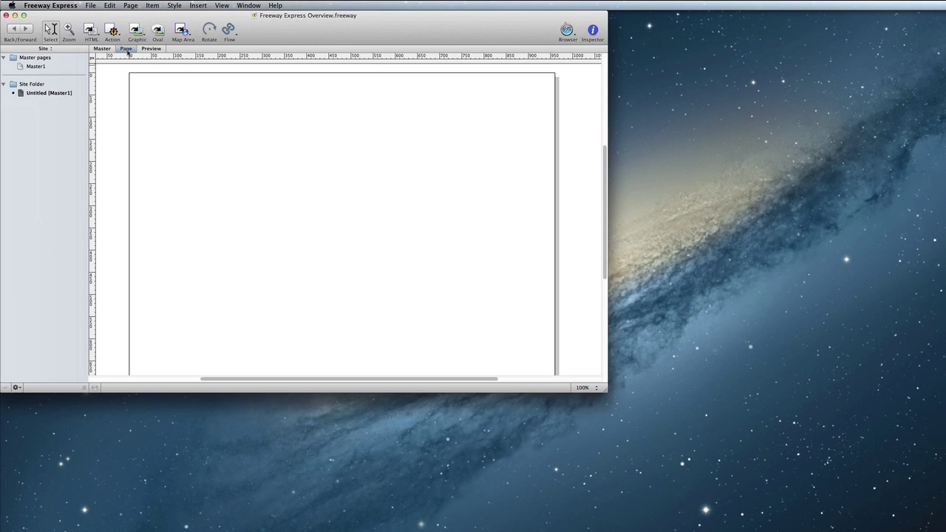
Draw an HTML text box at the page's top-left
click(91, 31)
drag(145, 85, 325, 214)
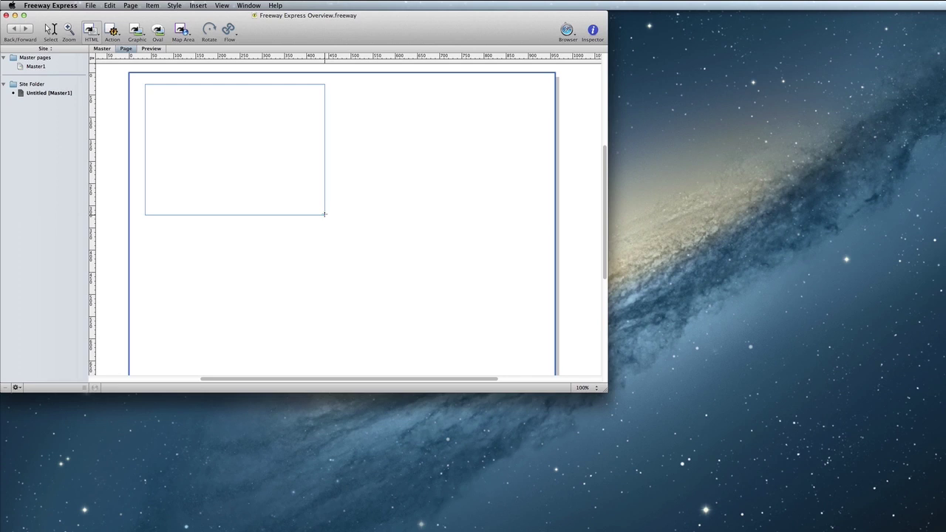
drag(324, 214, 325, 215)
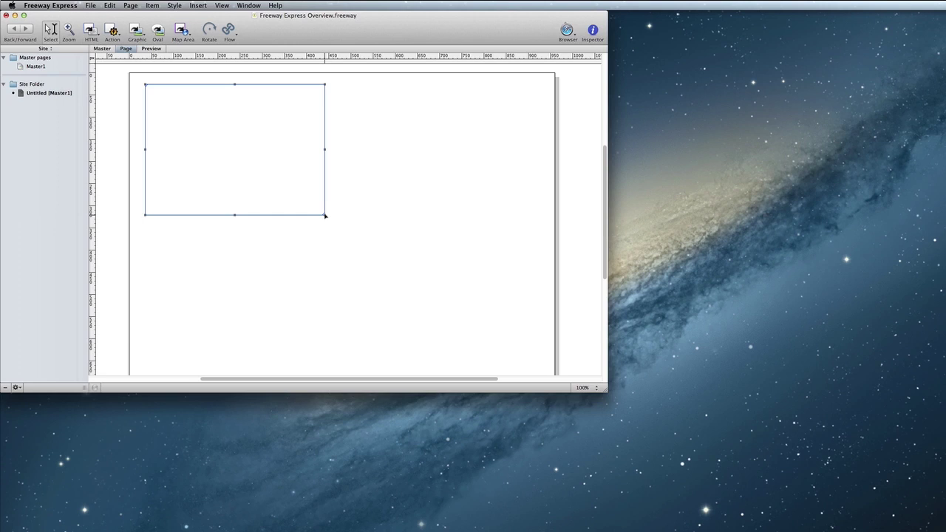
Type 'This is my awesome text!' and, on a new line, 'Now there is more text here.'
double_click(254, 167)
text(This is my awesome text!)
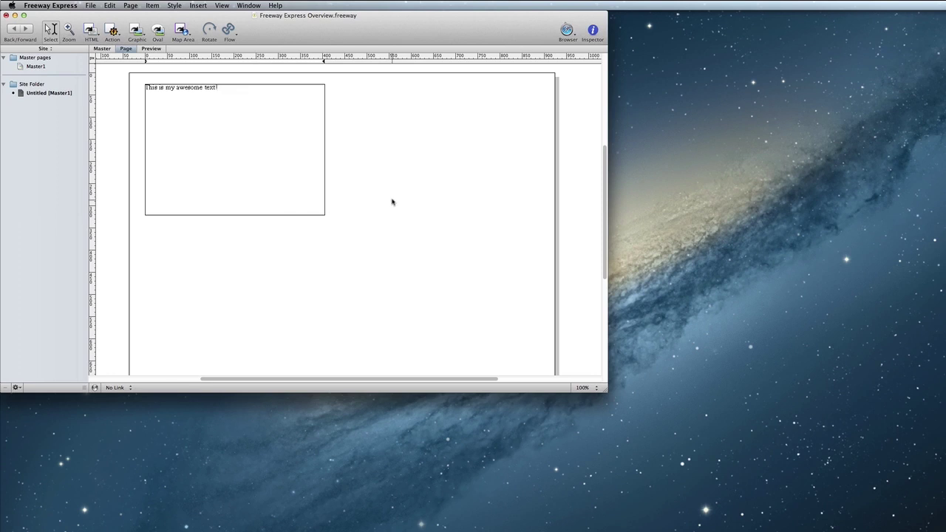
key(Escape)
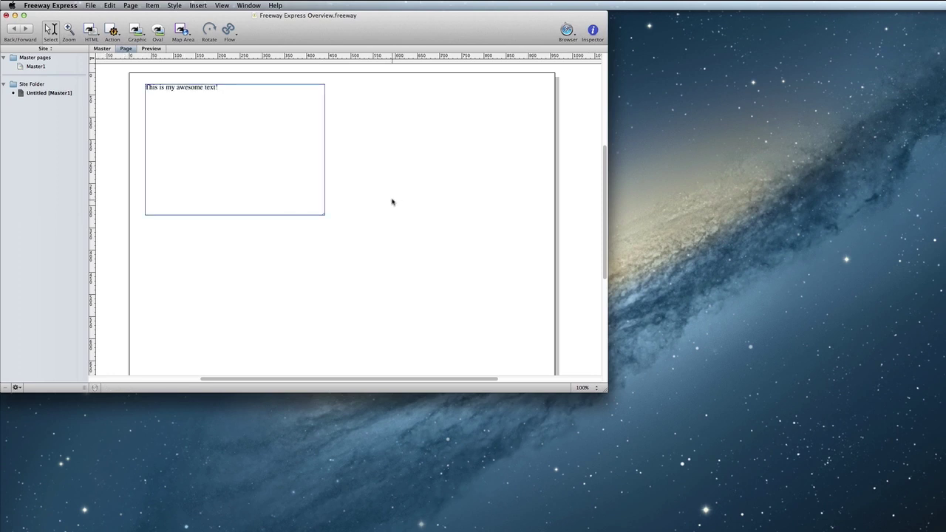
click(207, 142)
key(Return)
text(Now there is more text here.)
key(Escape)
Import lorem ipsum.txt from Freeway Express Overview > Media below the two existing lines
double_click(293, 140)
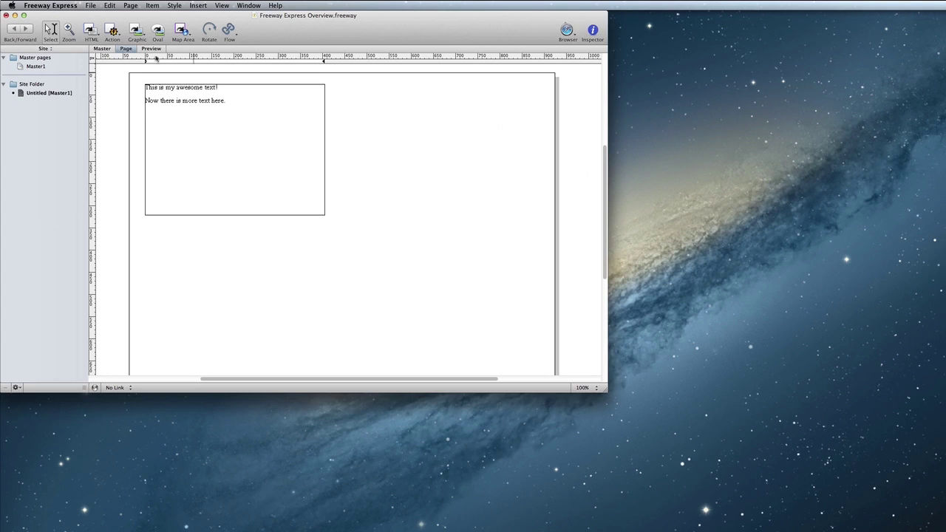
click(89, 6)
click(99, 102)
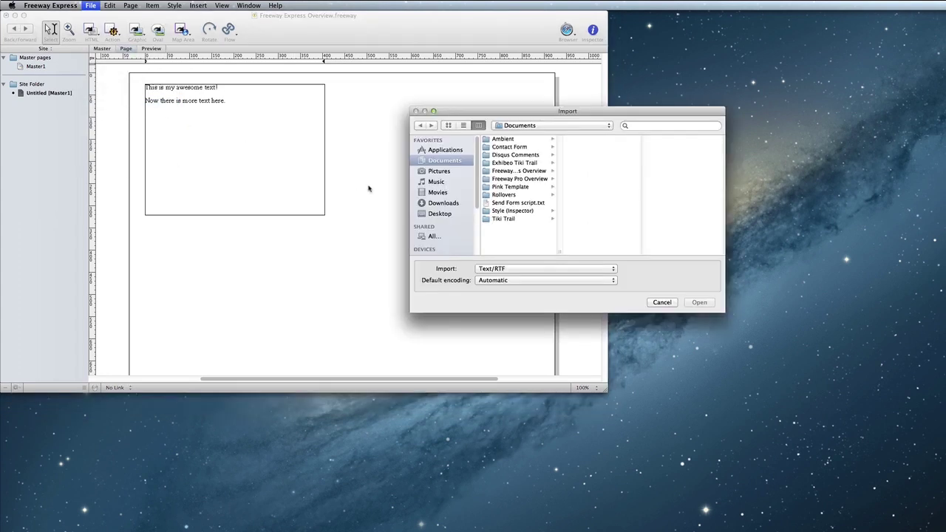
click(532, 174)
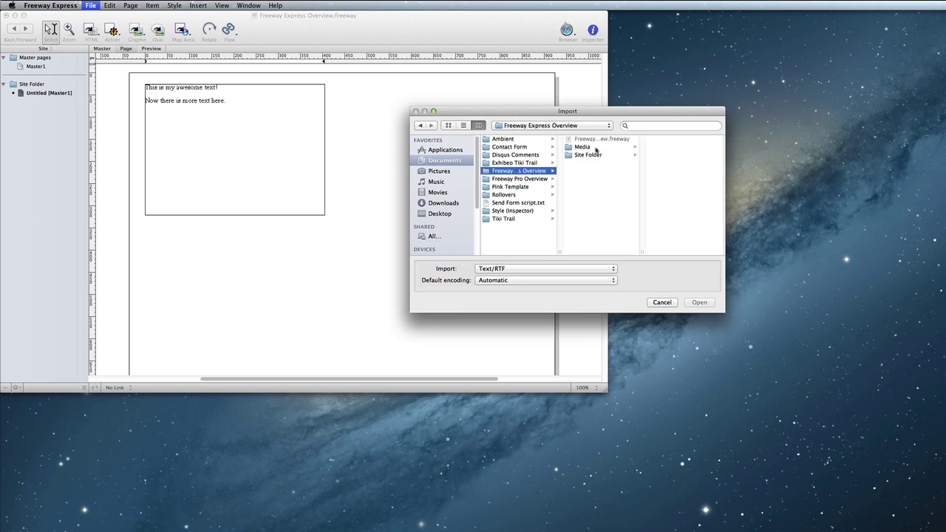
click(585, 147)
click(658, 156)
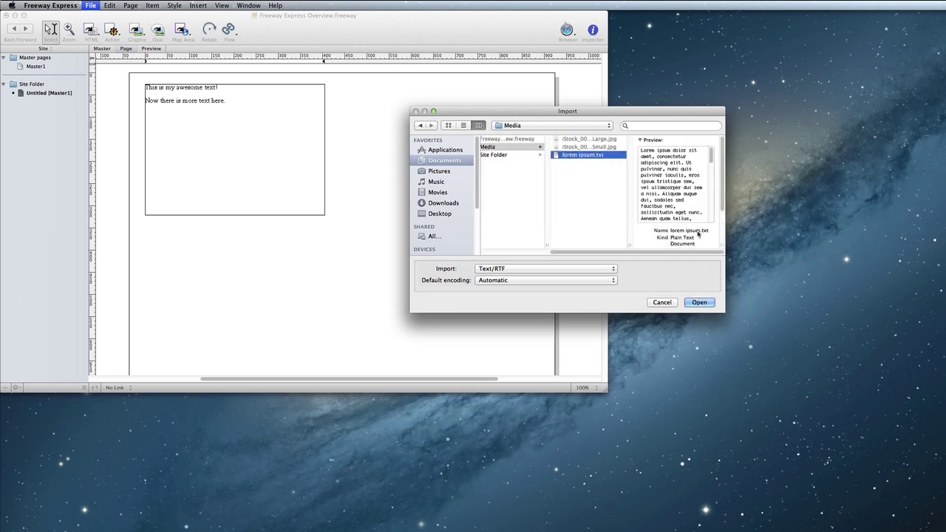
click(700, 302)
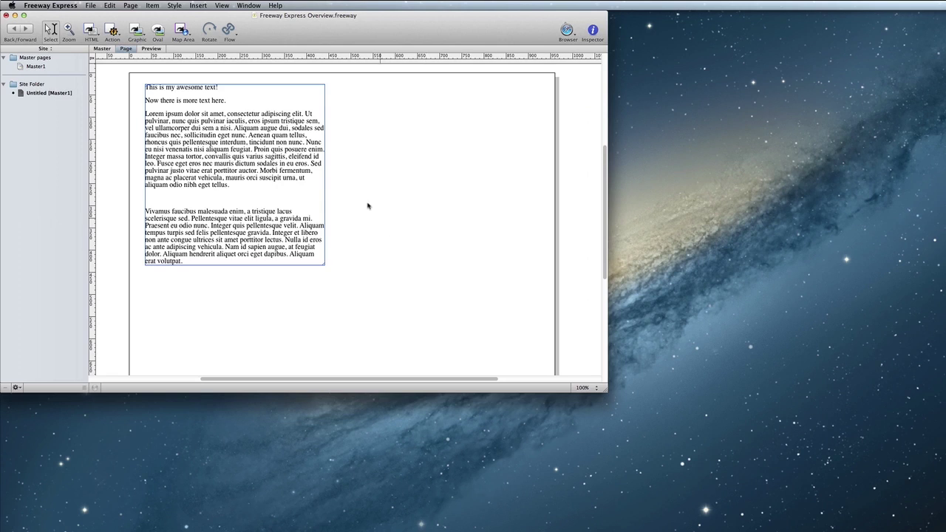
click(135, 30)
drag(330, 87, 550, 204)
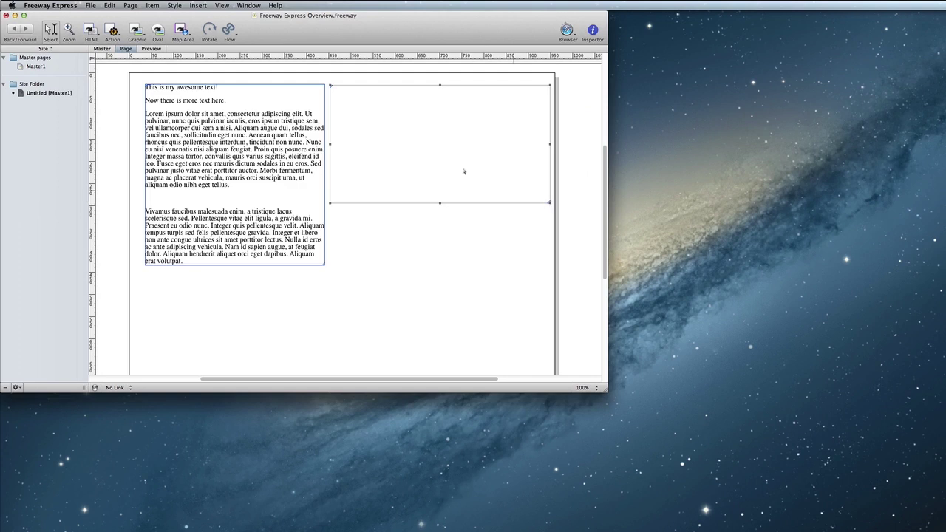
click(90, 6)
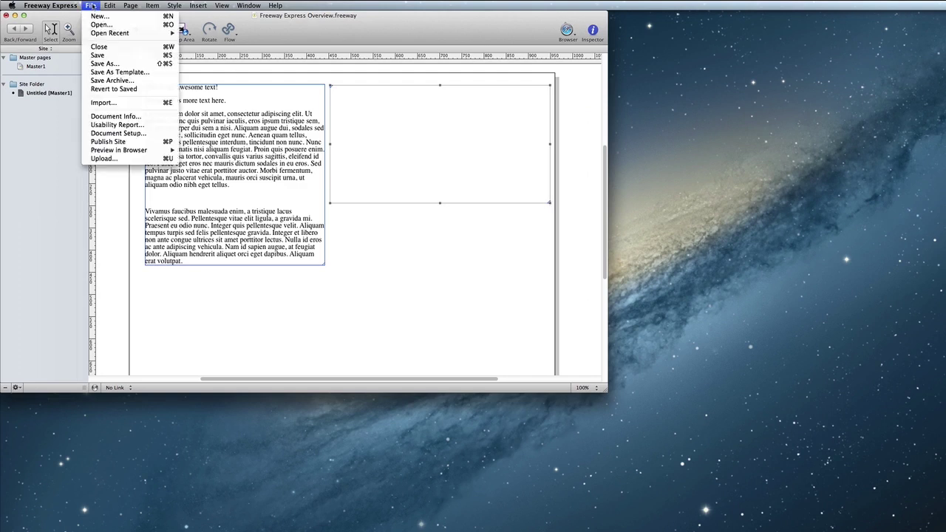
click(106, 103)
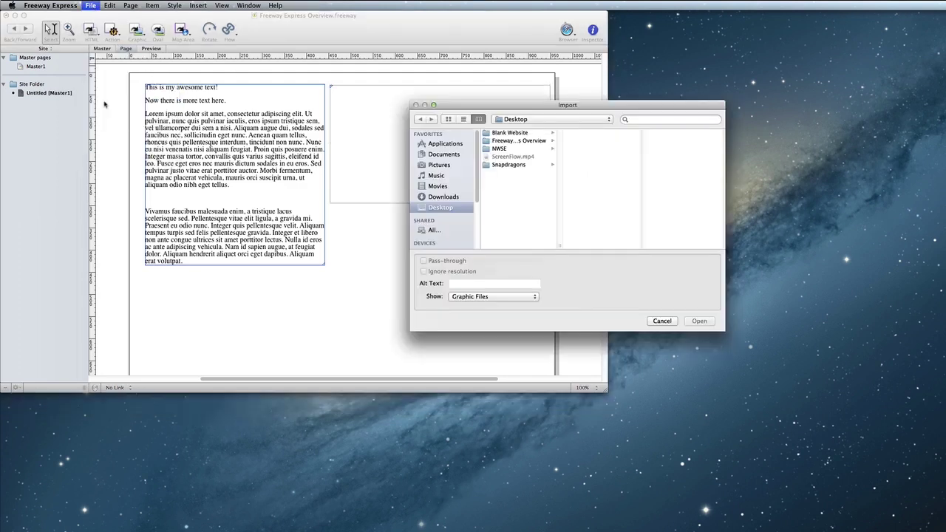
click(444, 154)
click(513, 164)
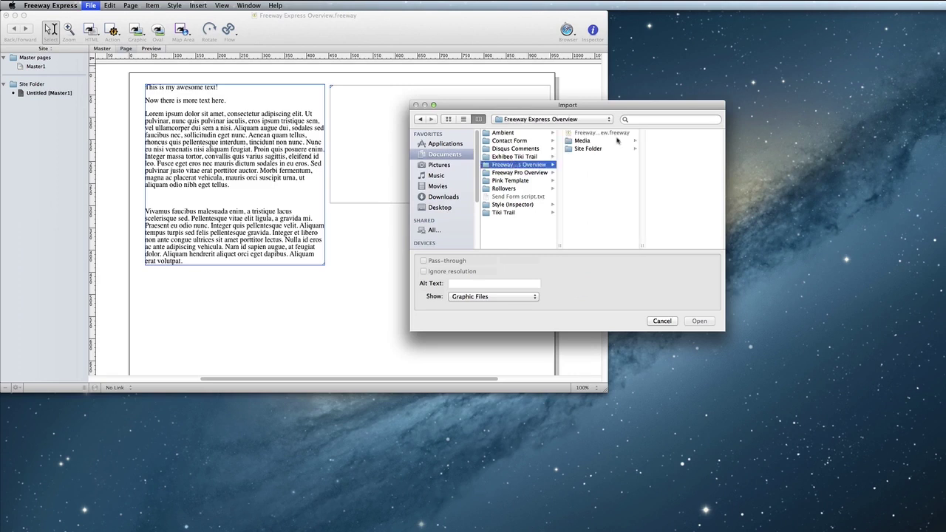
click(617, 141)
click(674, 133)
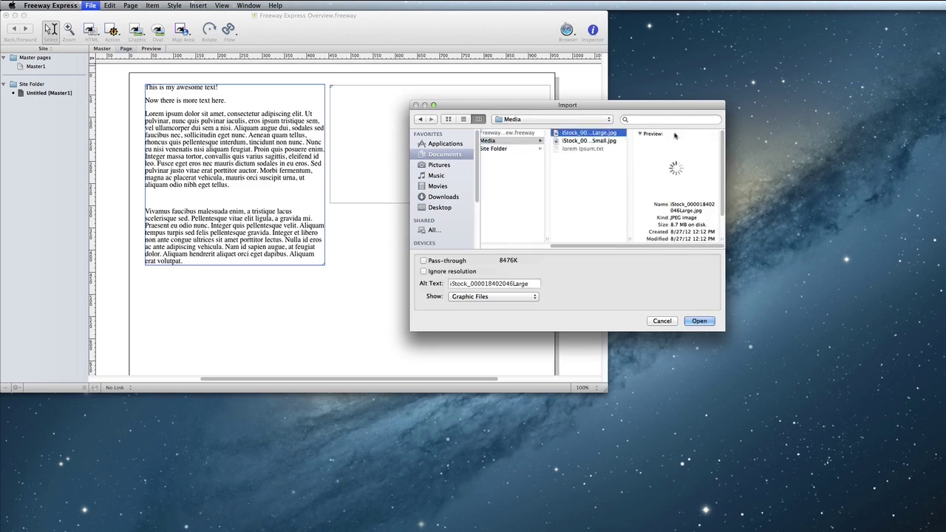
click(699, 321)
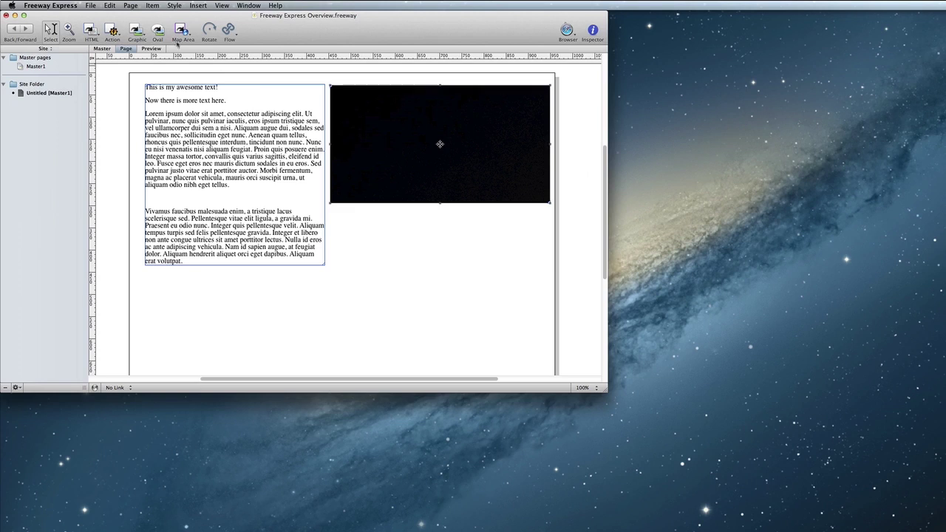
Apply Scale and Pad to the bulldog photo, then Fit Box to Content
click(152, 5)
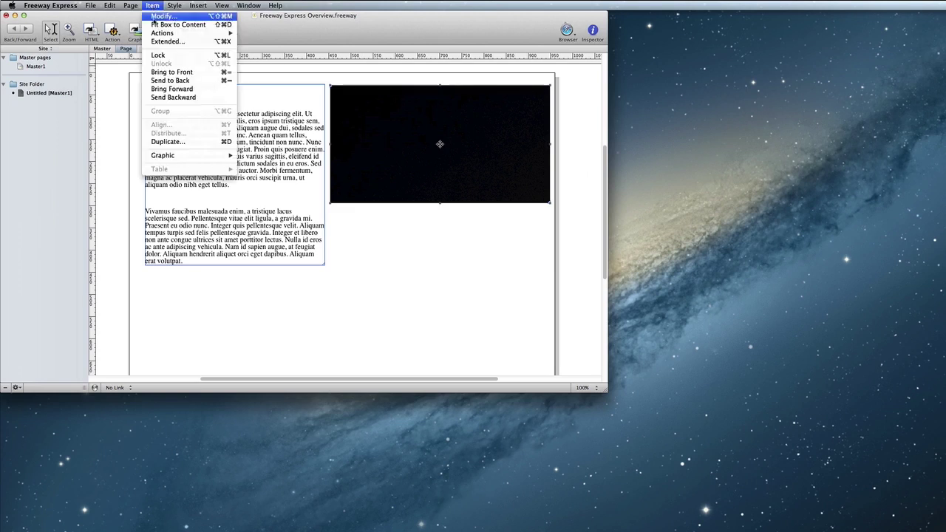
mouse_move(160, 155)
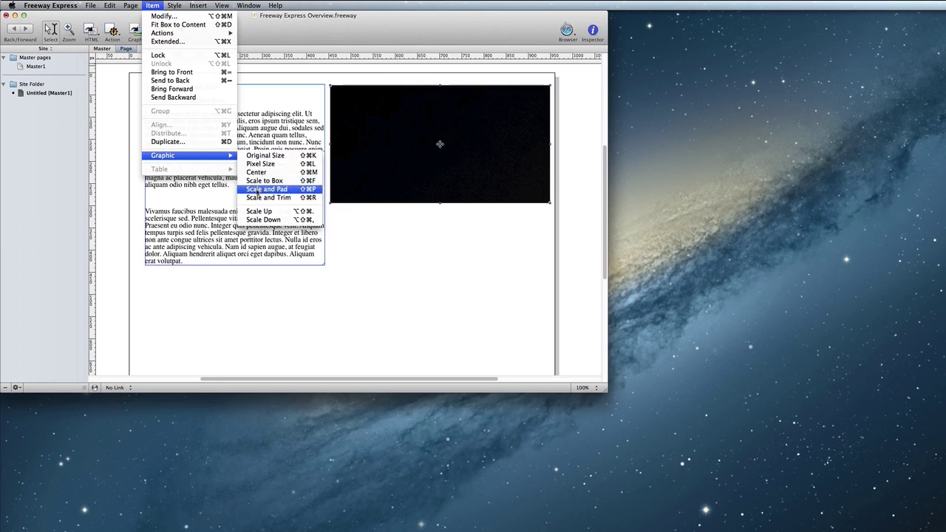
click(266, 189)
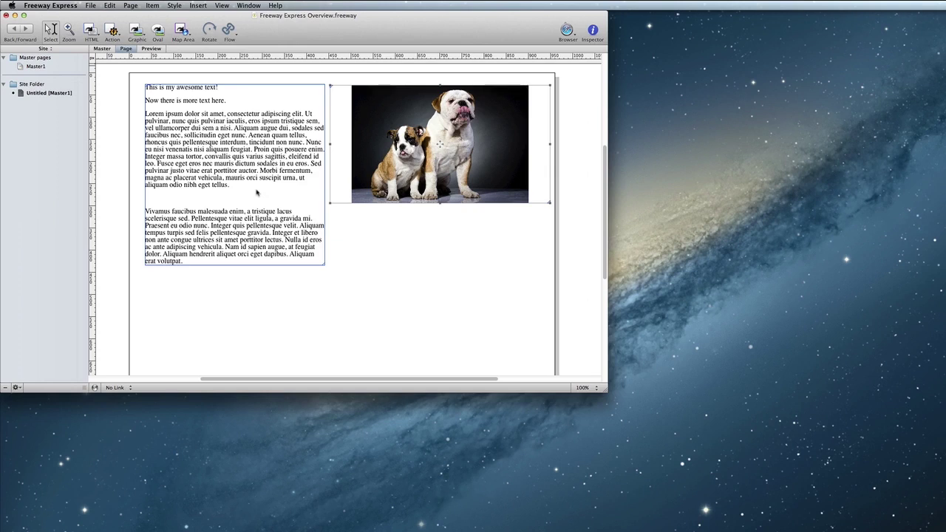
click(154, 5)
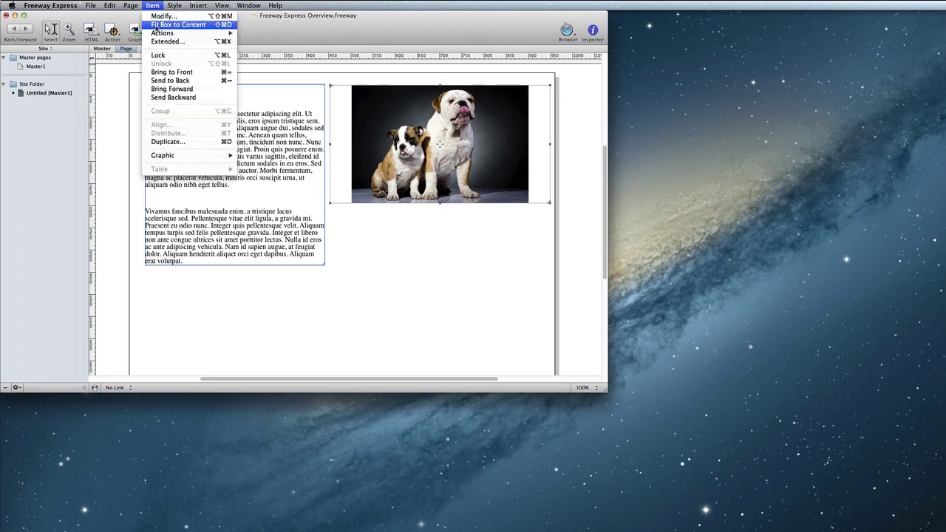
click(178, 24)
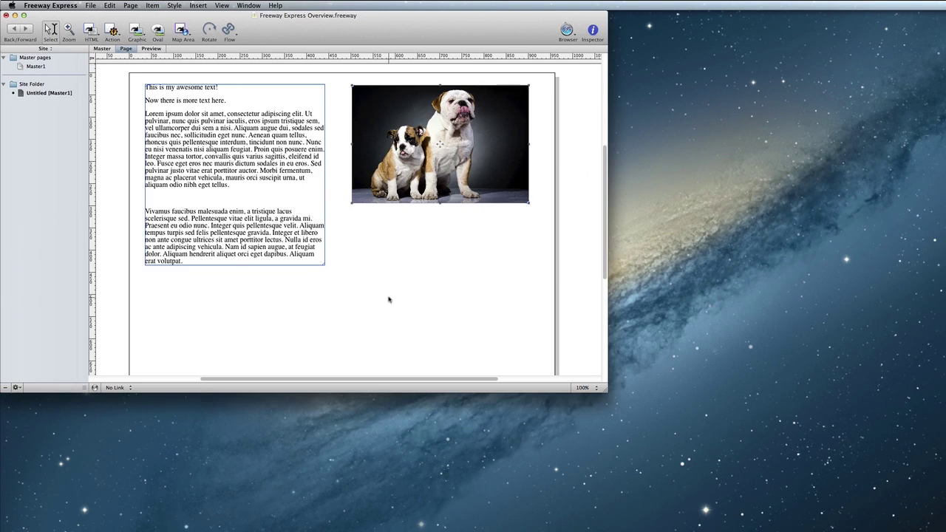
Drag the small orchid image from the Media folder in Finder onto the web page
click(388, 299)
key(super+Tab)
click(436, 288)
click(506, 265)
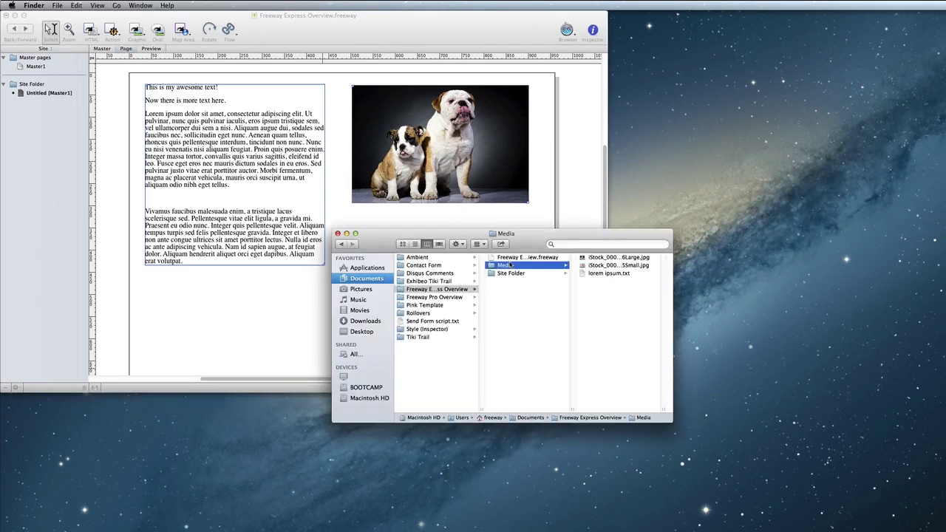
click(614, 266)
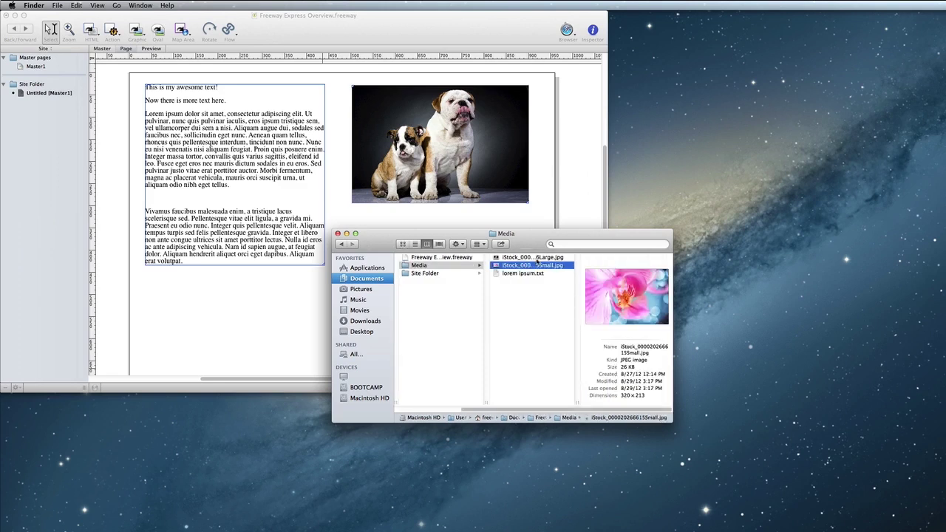
drag(538, 266, 266, 316)
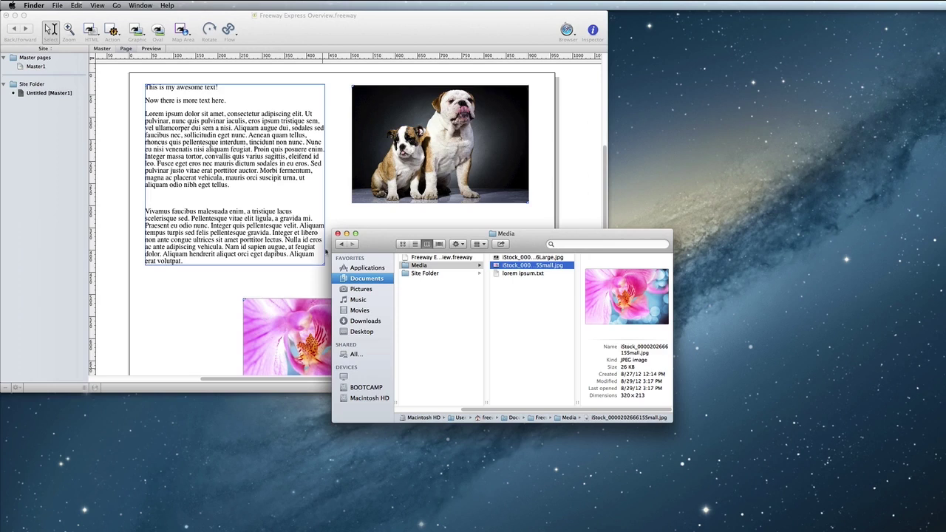
Position the orchid photo just below the bulldog photo
click(338, 234)
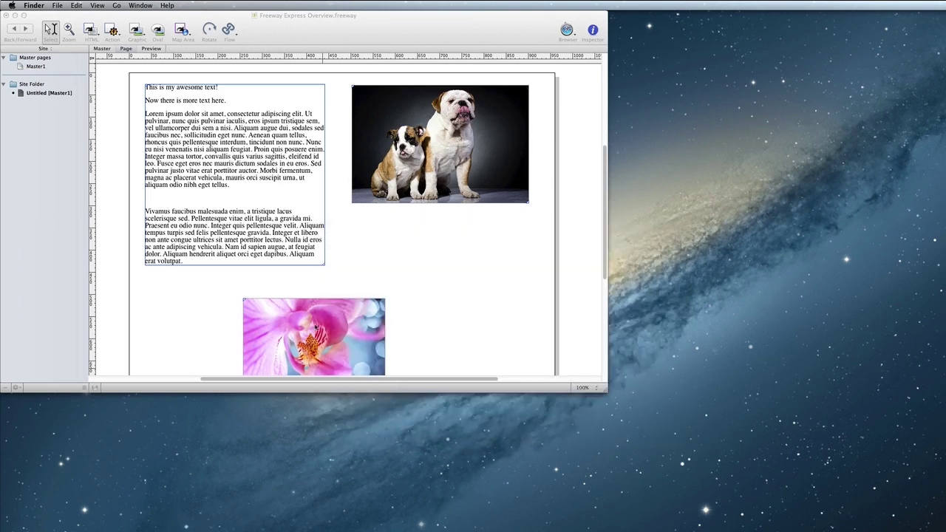
click(316, 325)
drag(295, 339, 403, 253)
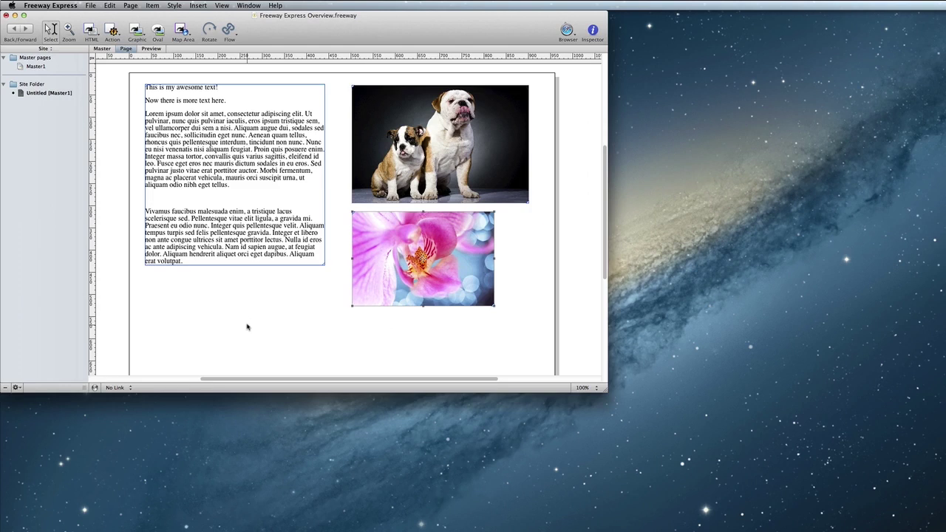
click(248, 328)
click(151, 49)
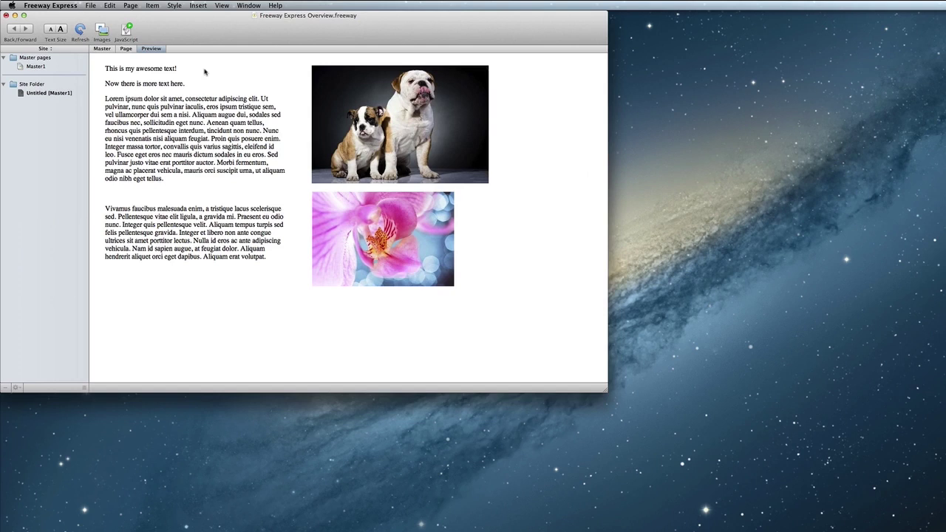
click(125, 49)
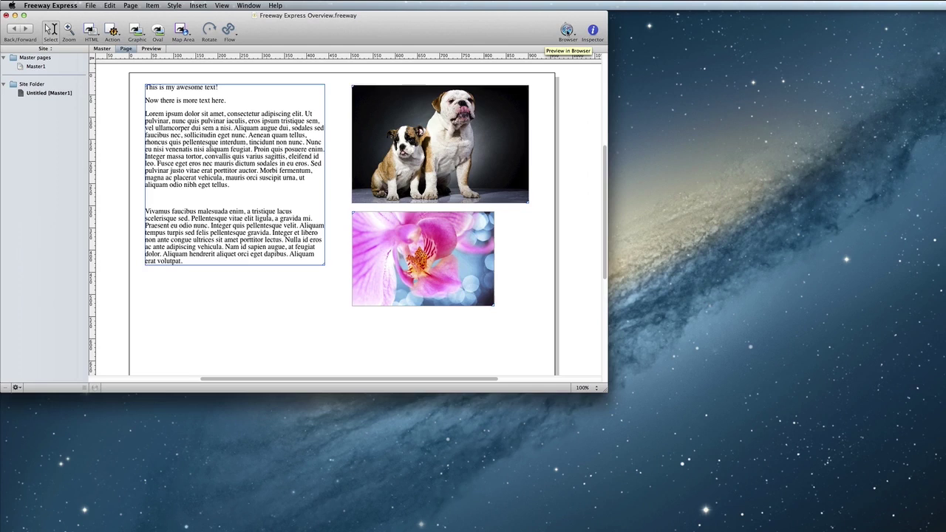
click(567, 30)
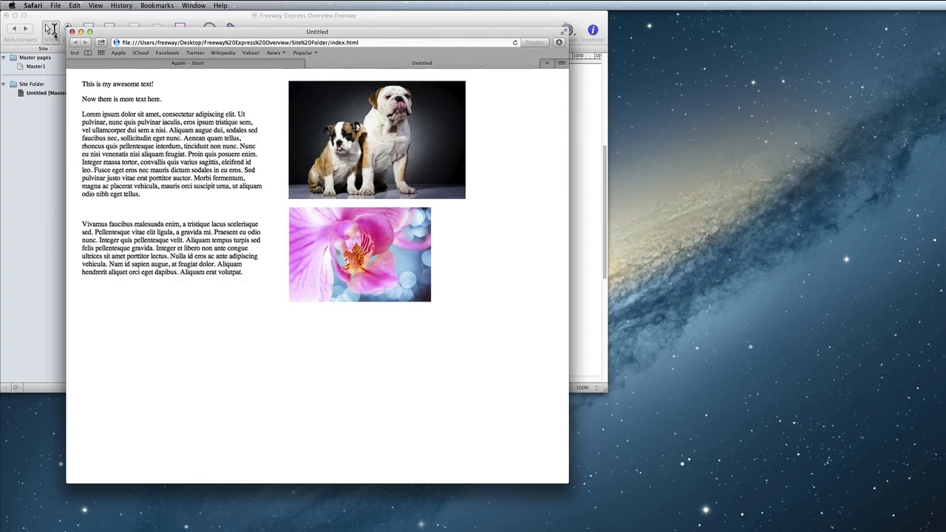
click(72, 32)
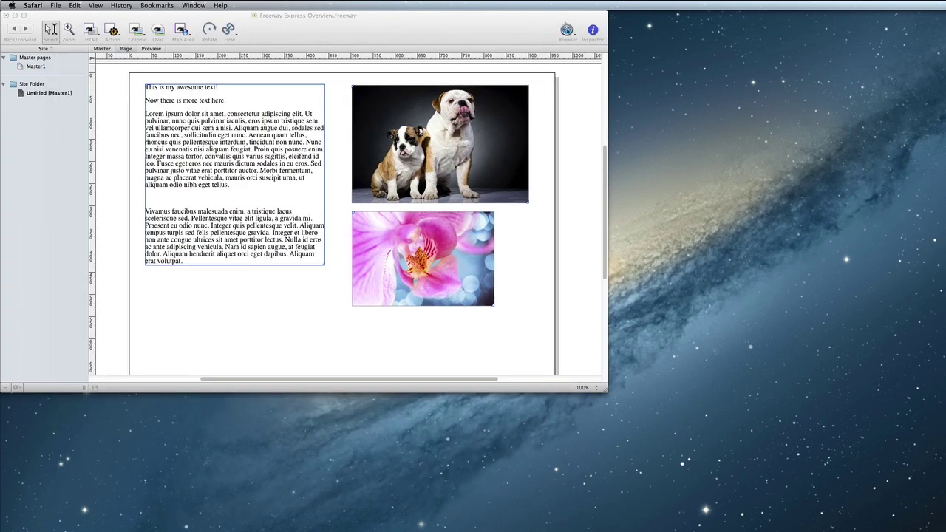
click(566, 29)
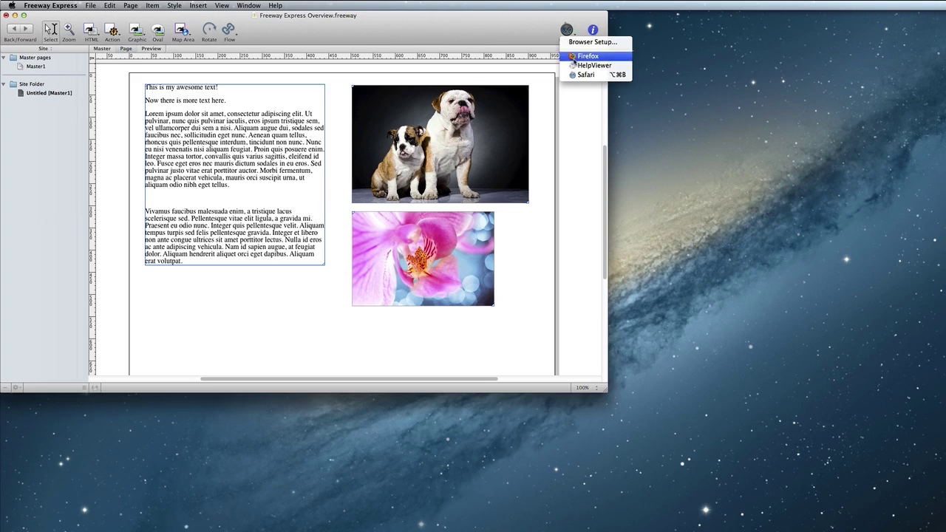
click(580, 57)
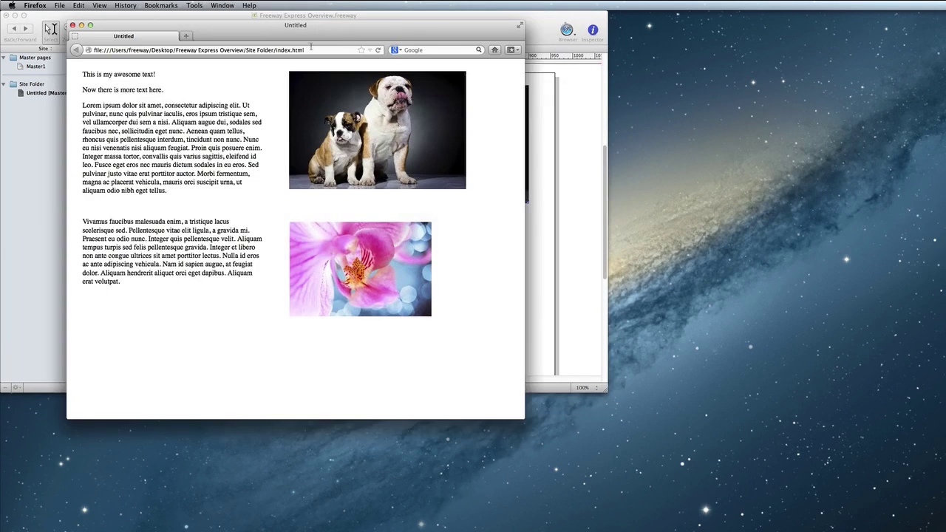
click(72, 26)
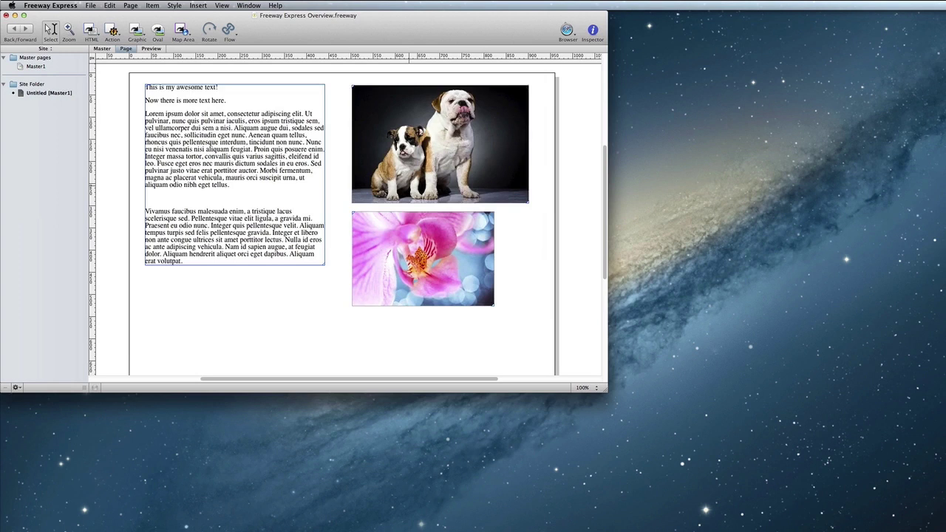
click(88, 6)
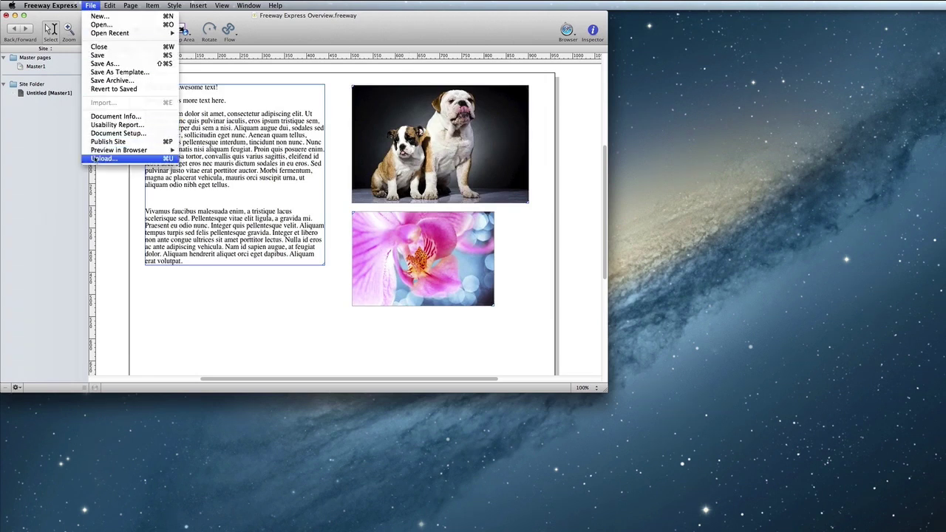
click(100, 158)
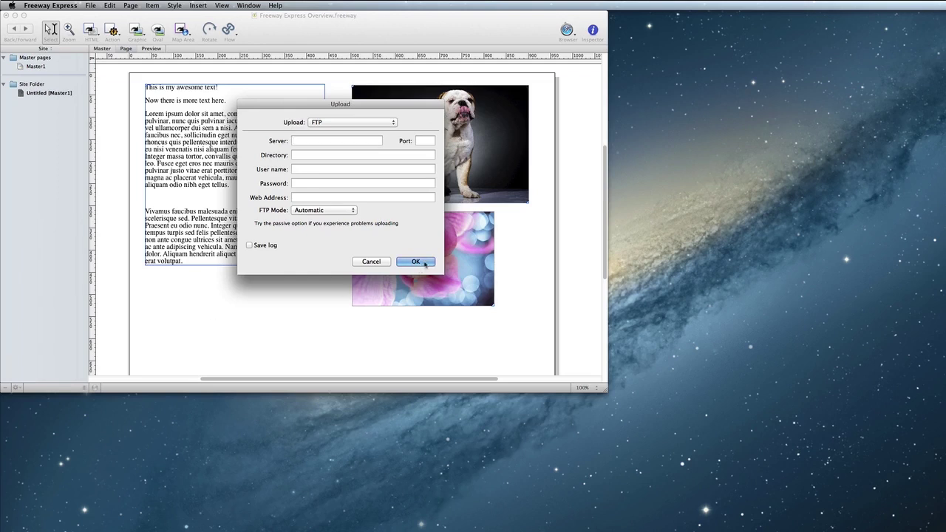
click(372, 262)
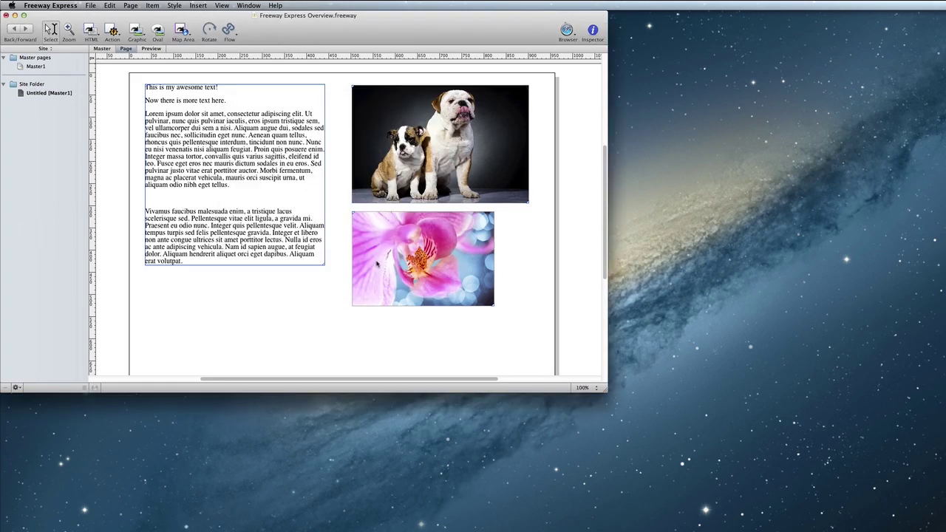